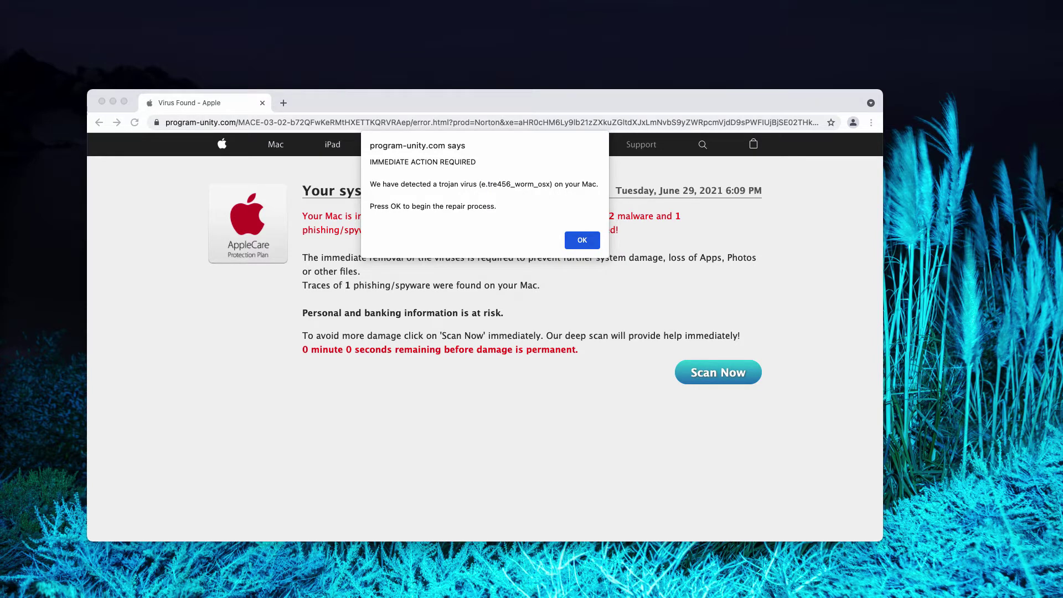
Dismiss the 'program-unity.com says' trojan alert to reveal the fake Virus Found page
click(595, 241)
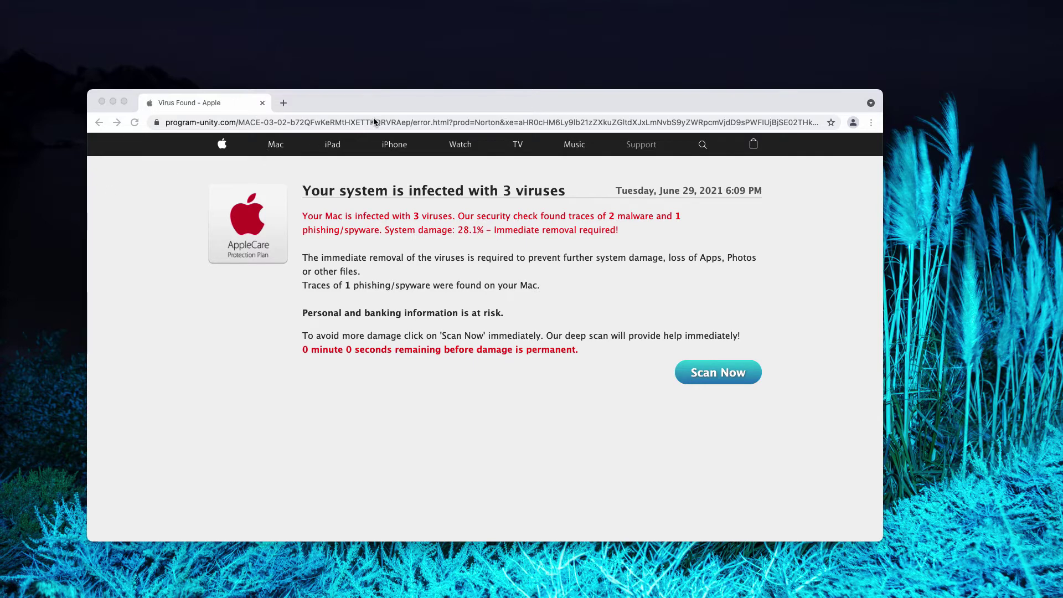
drag(396, 107, 403, 116)
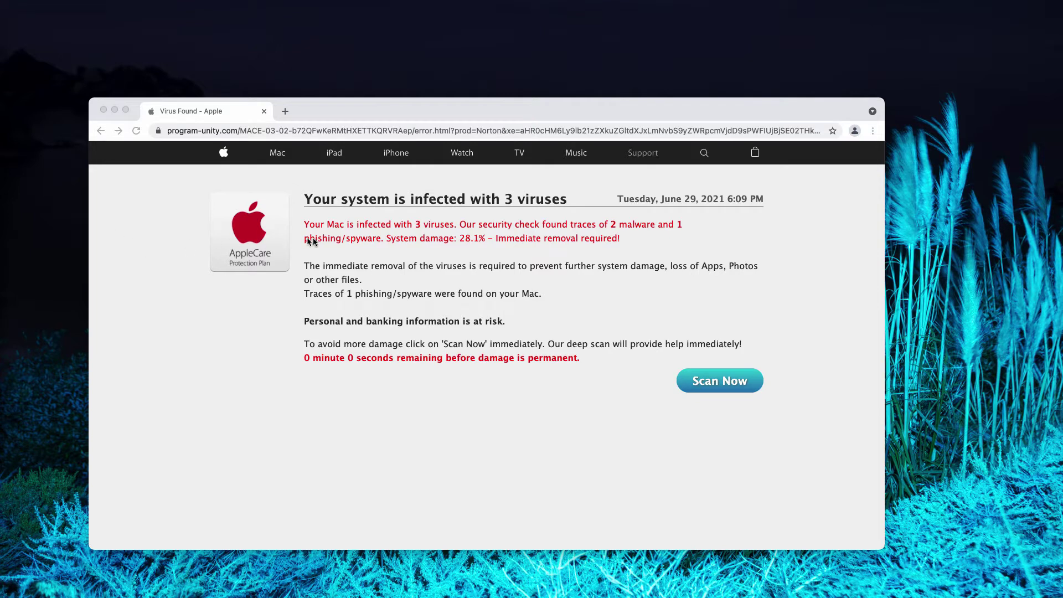
click(453, 241)
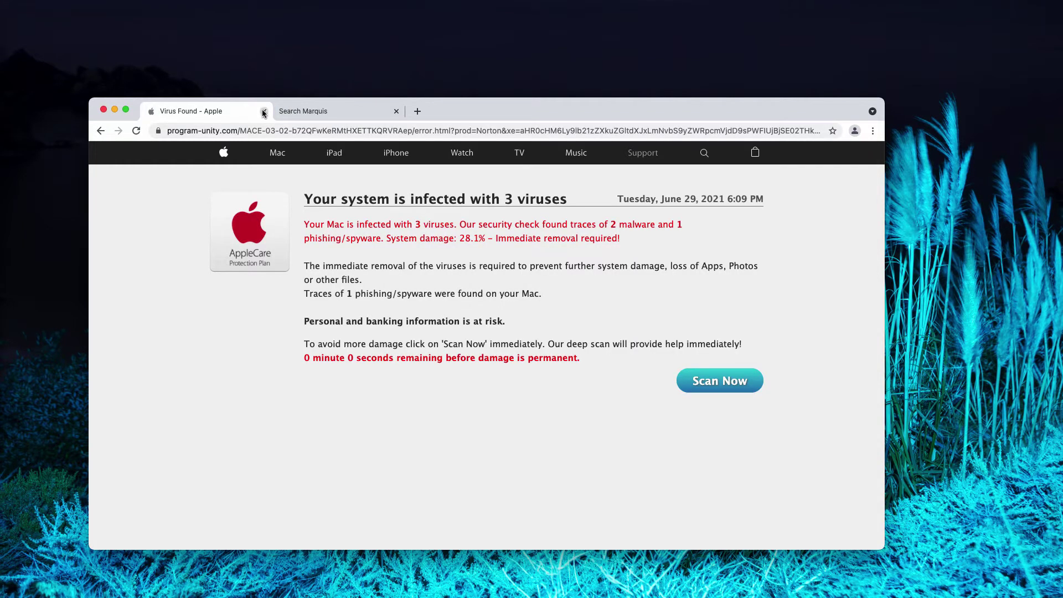
Close and leave the Virus Found scam tab, then browse the Applications folder in Finder
click(263, 113)
click(564, 217)
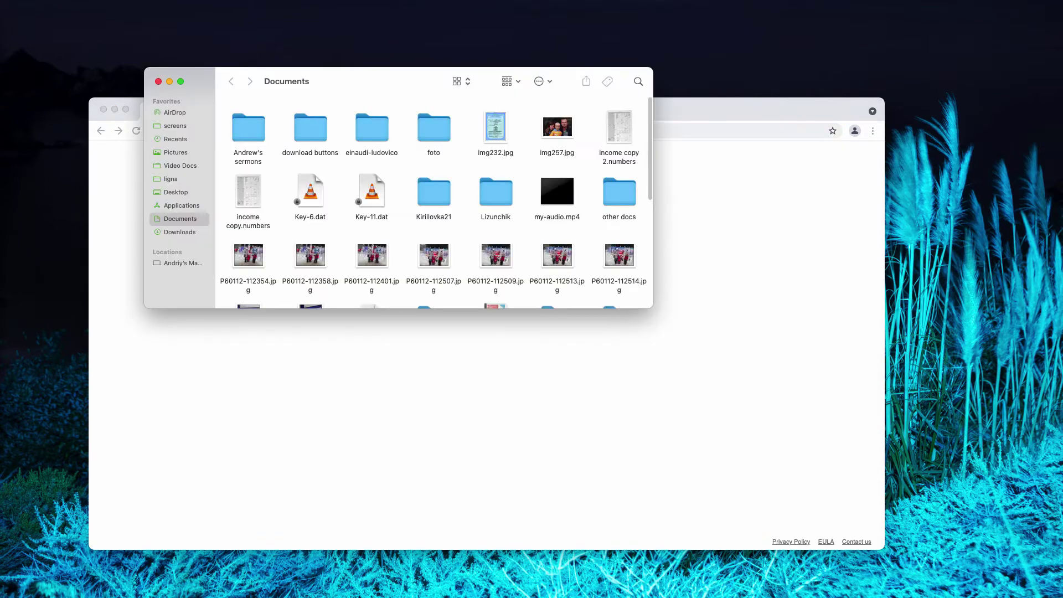
click(189, 206)
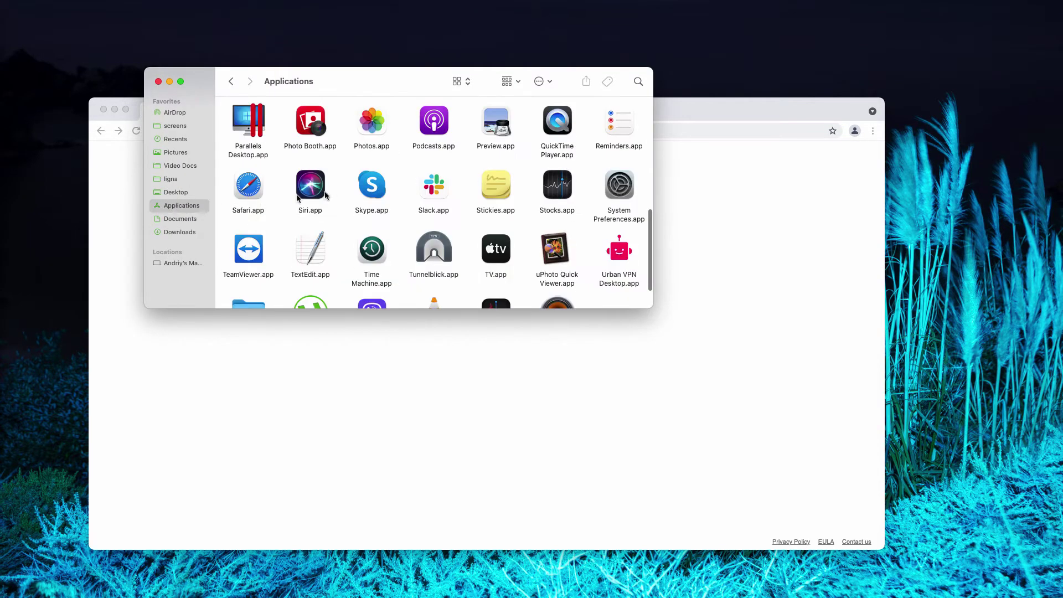
scroll(587, 214, down, 2)
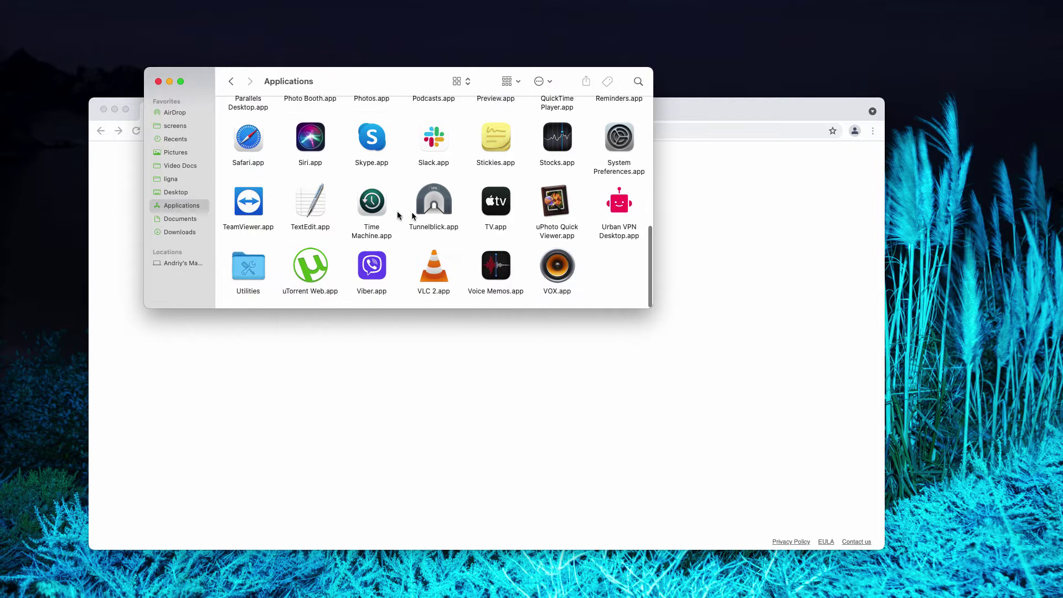
scroll(383, 215, up, 5)
scroll(382, 214, up, 3)
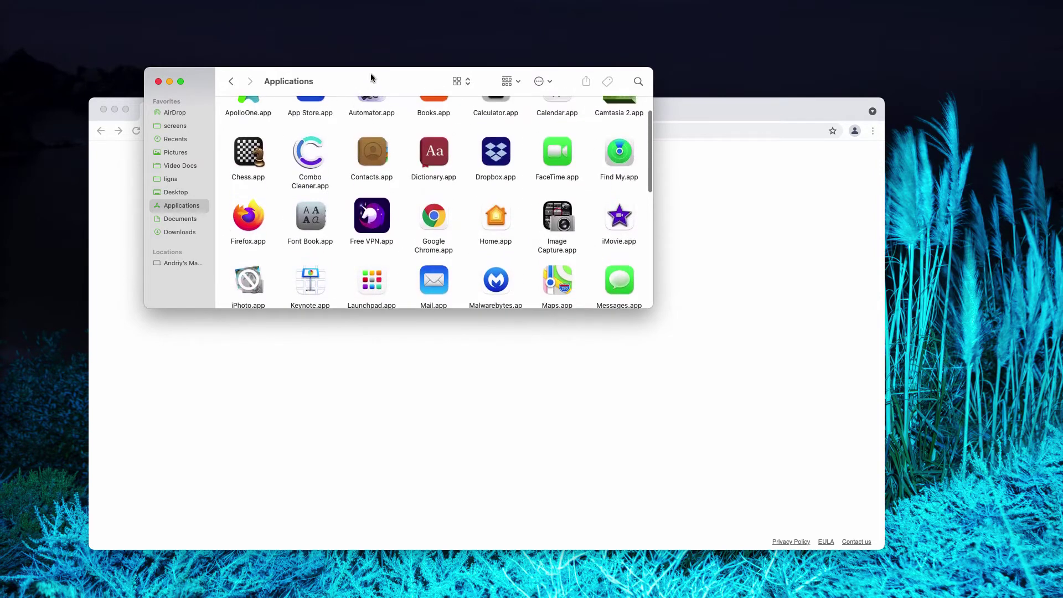
drag(372, 79, 458, 173)
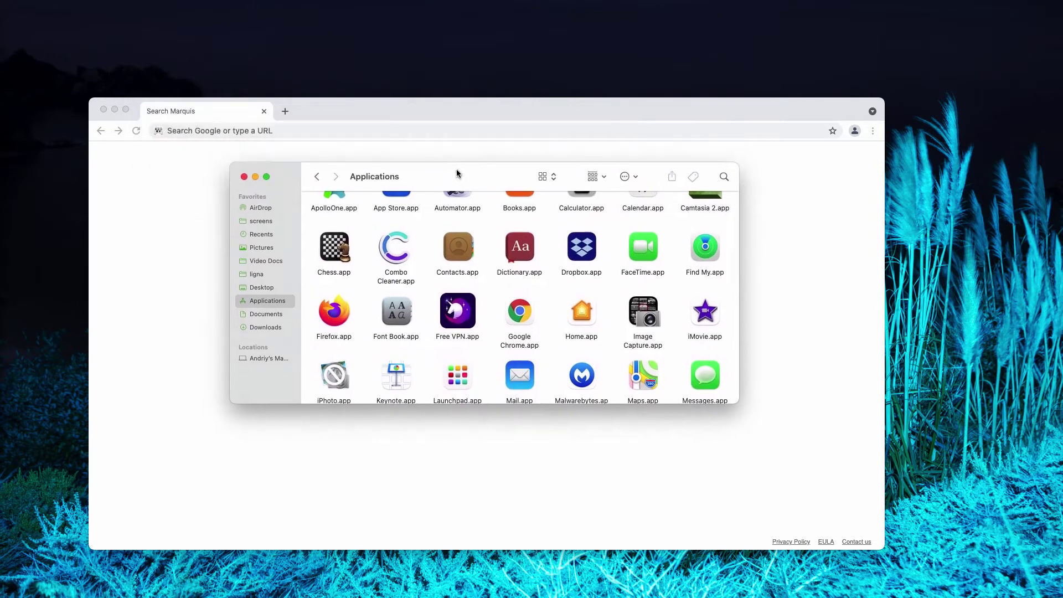
Close the Applications window and load combocleaner.com in Chrome
click(244, 176)
click(289, 132)
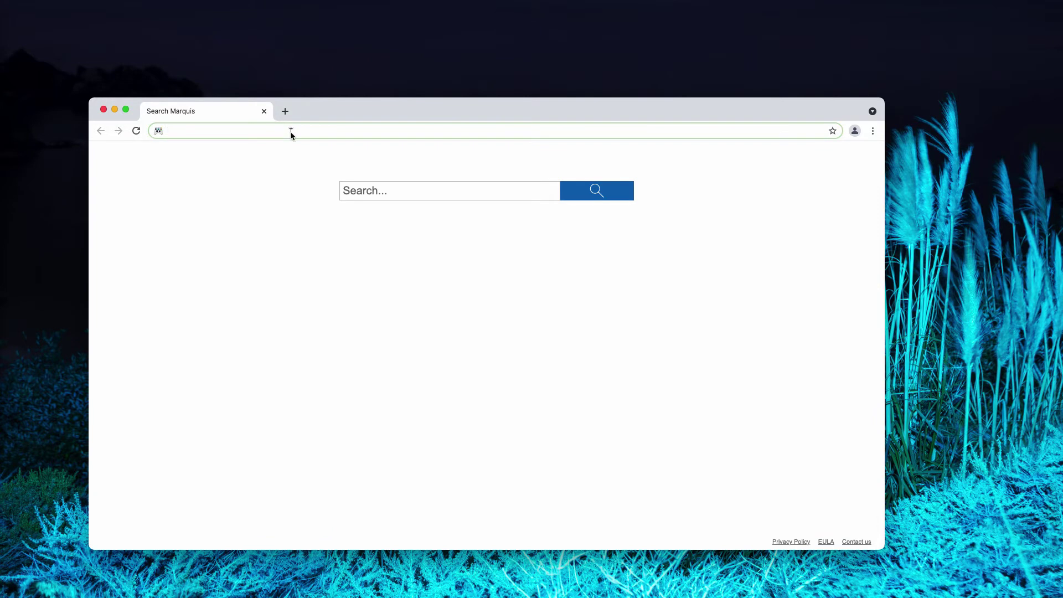
text(combocleaner.com)
key(Return)
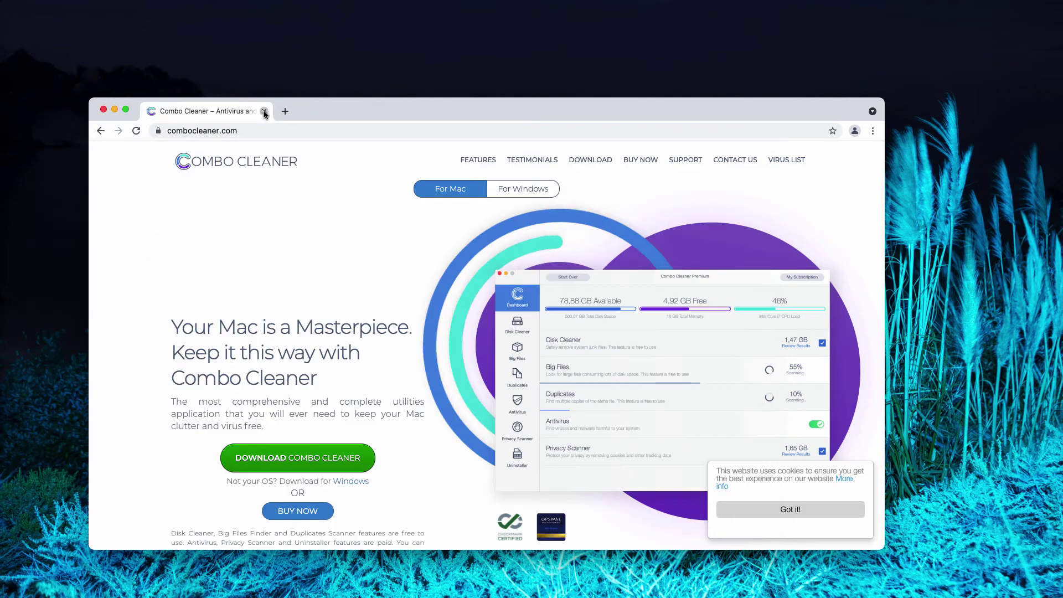
Close Chrome, nudge the Combo Cleaner window, and start the Combo Scan after the engine loads
click(264, 112)
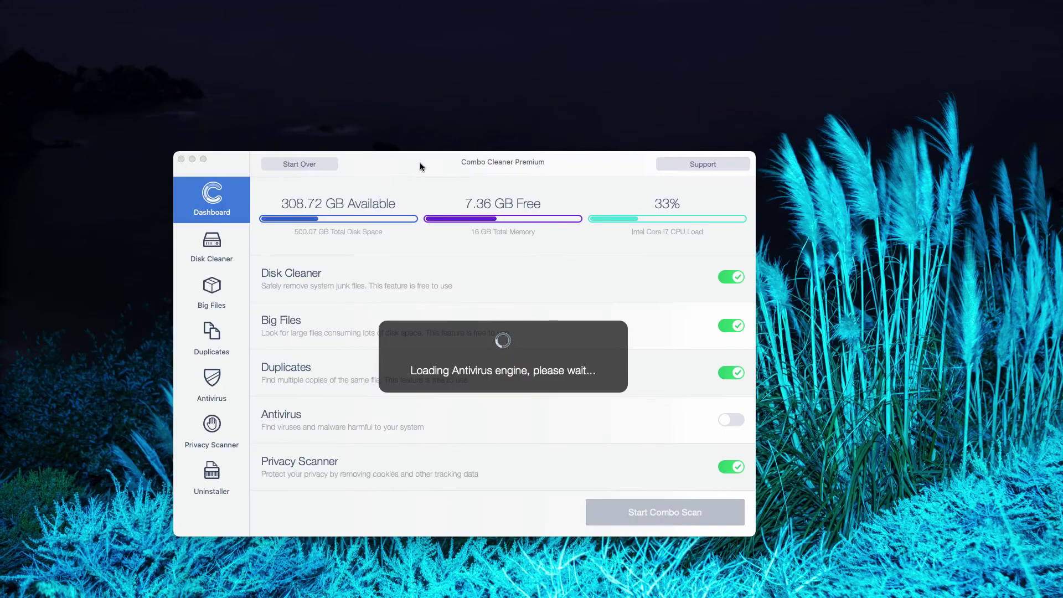
drag(419, 162, 450, 156)
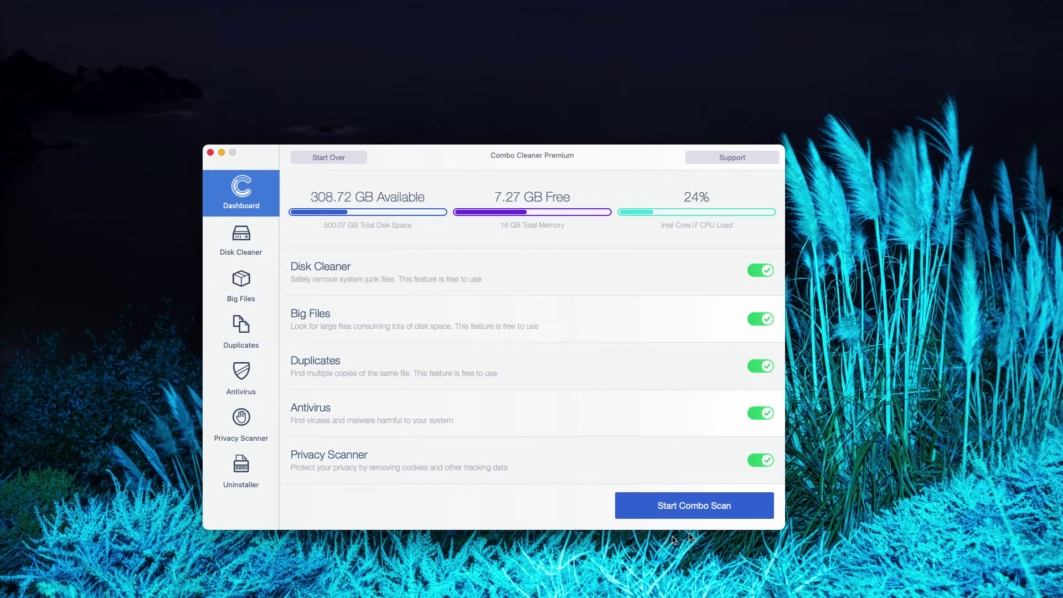
click(723, 515)
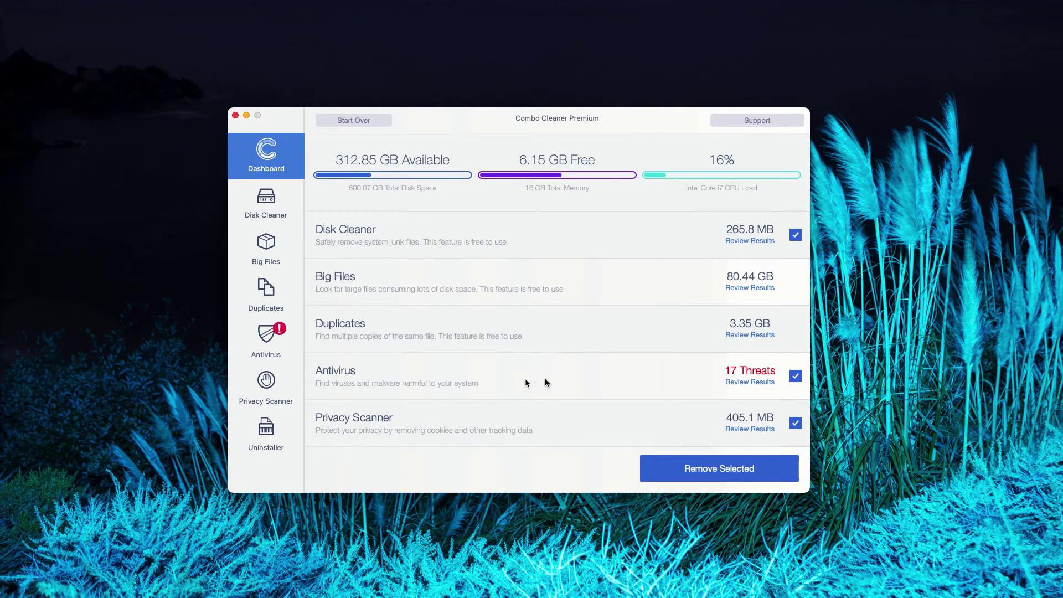
Open the Antivirus row's Review Results and scroll through the 17 infected files
click(756, 383)
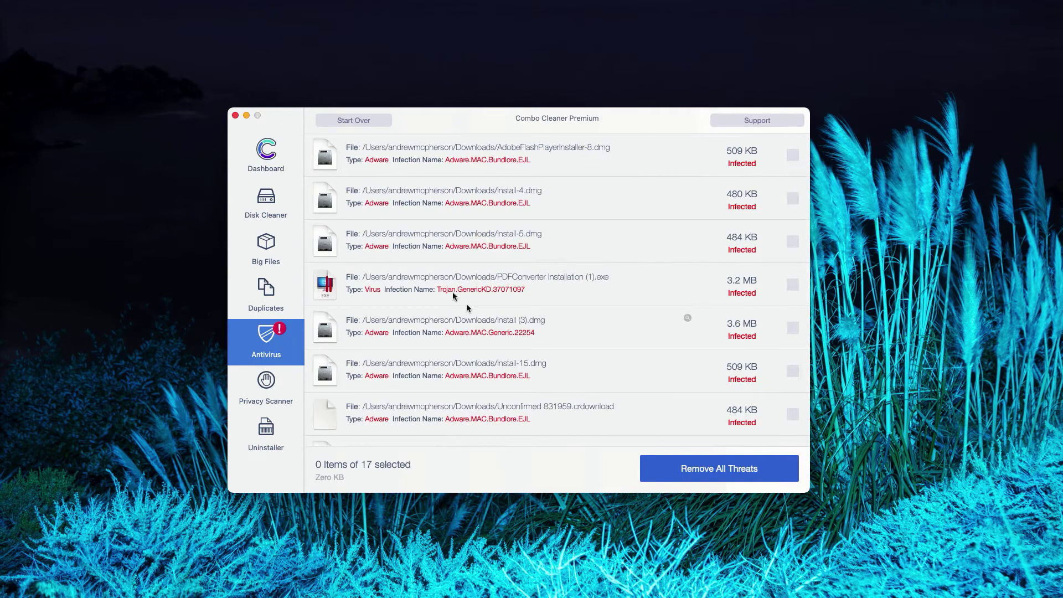
scroll(443, 188, down, 2)
scroll(432, 173, up, 2)
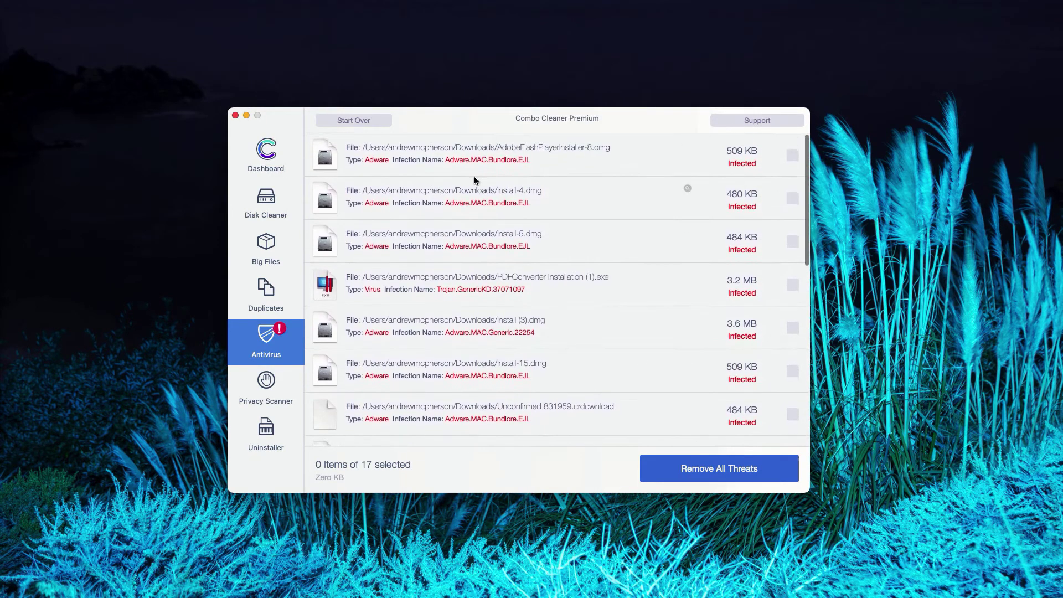
scroll(489, 347, down, 5)
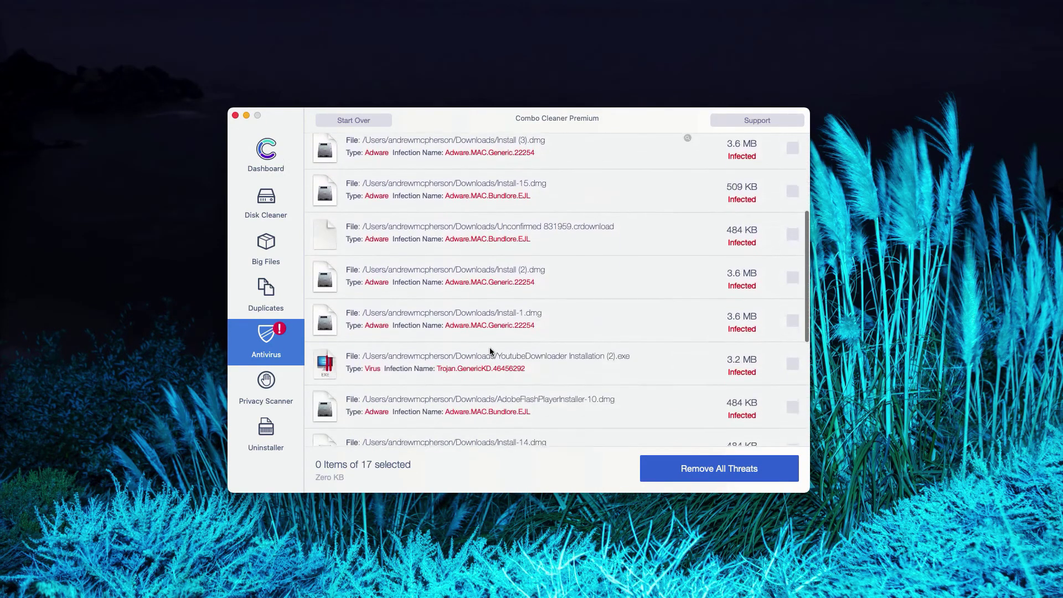
scroll(490, 347, down, 4)
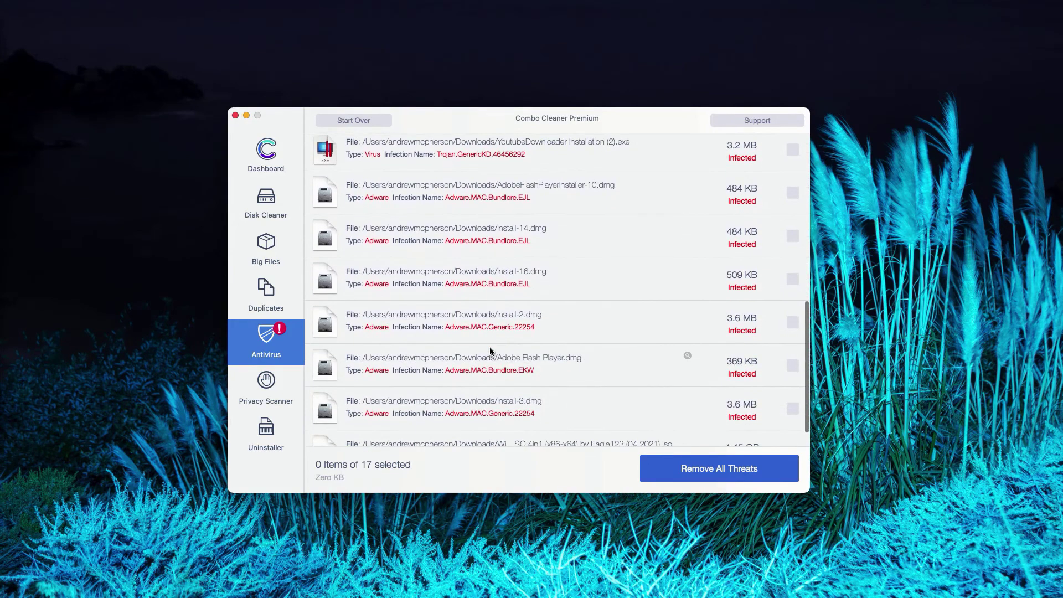
scroll(489, 348, up, 2)
scroll(489, 347, up, 6)
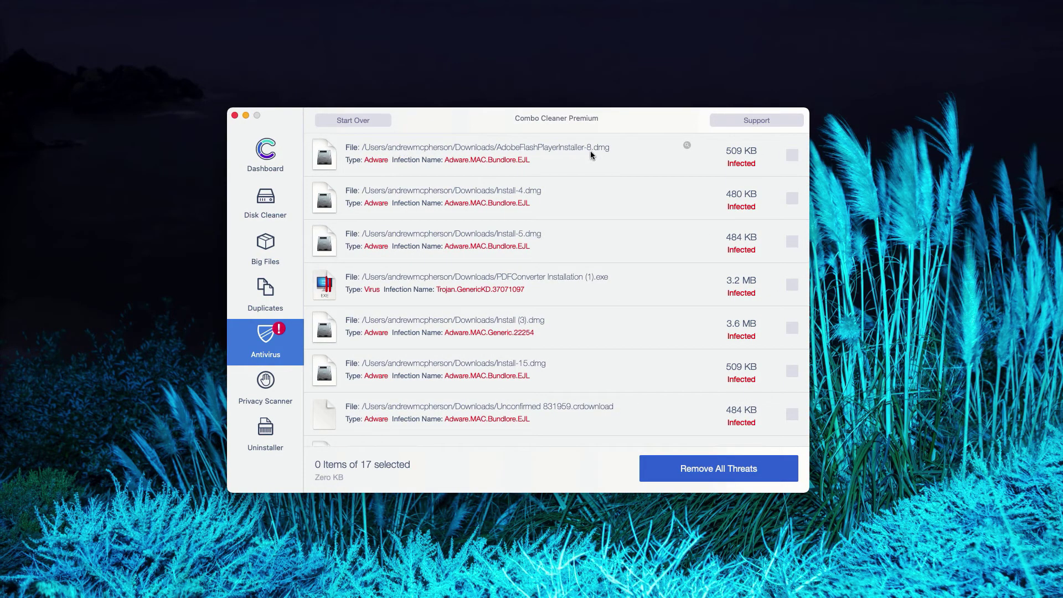
Reveal the first threat, AdobeFlashPlayerInstaller-8.dmg, in Downloads, trash it, and close Finder
click(687, 147)
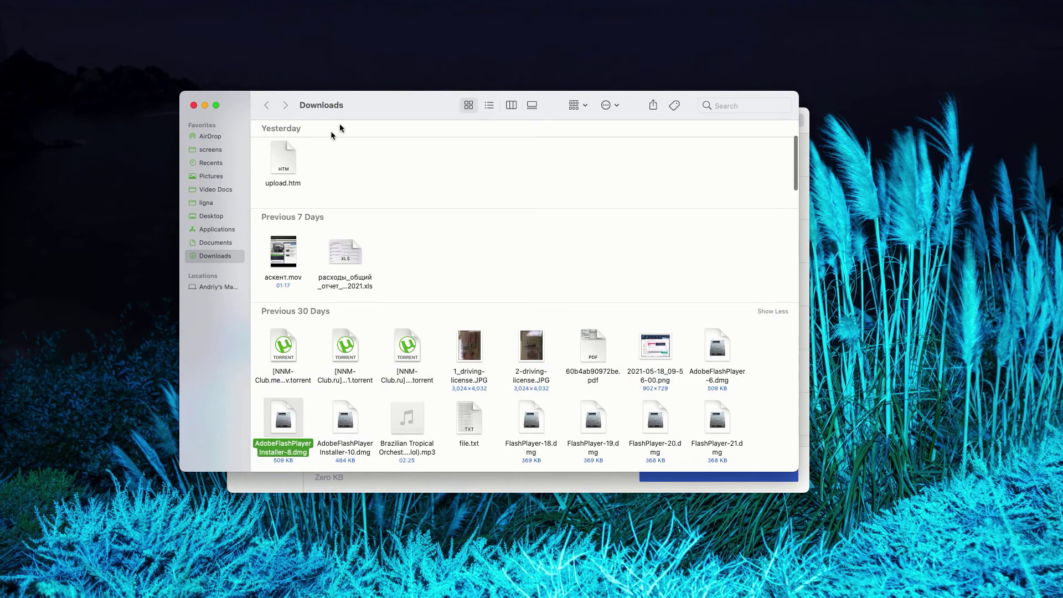
drag(340, 128, 352, 148)
right_click(297, 442)
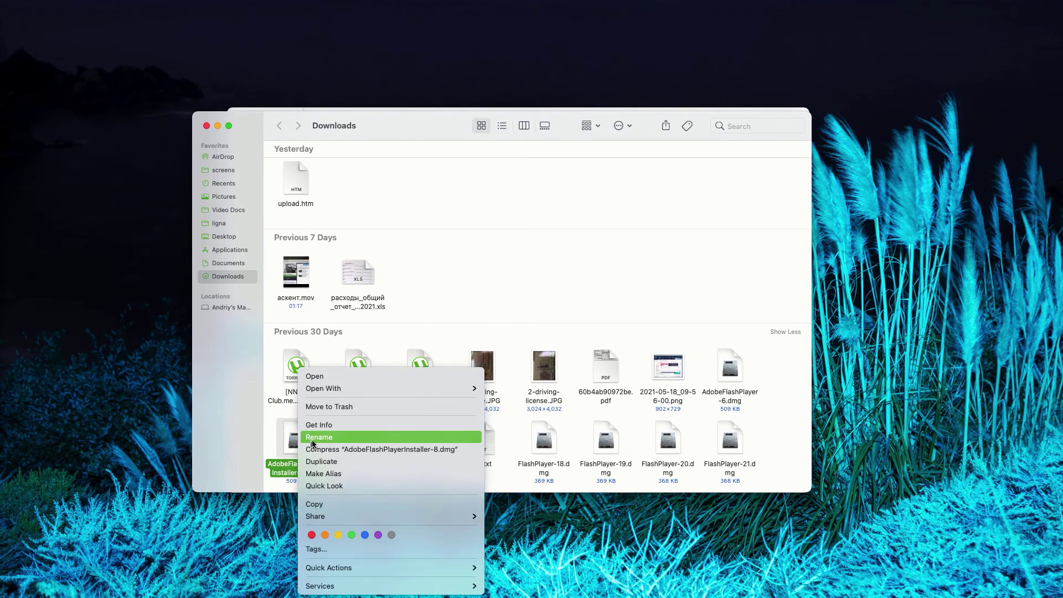
click(334, 407)
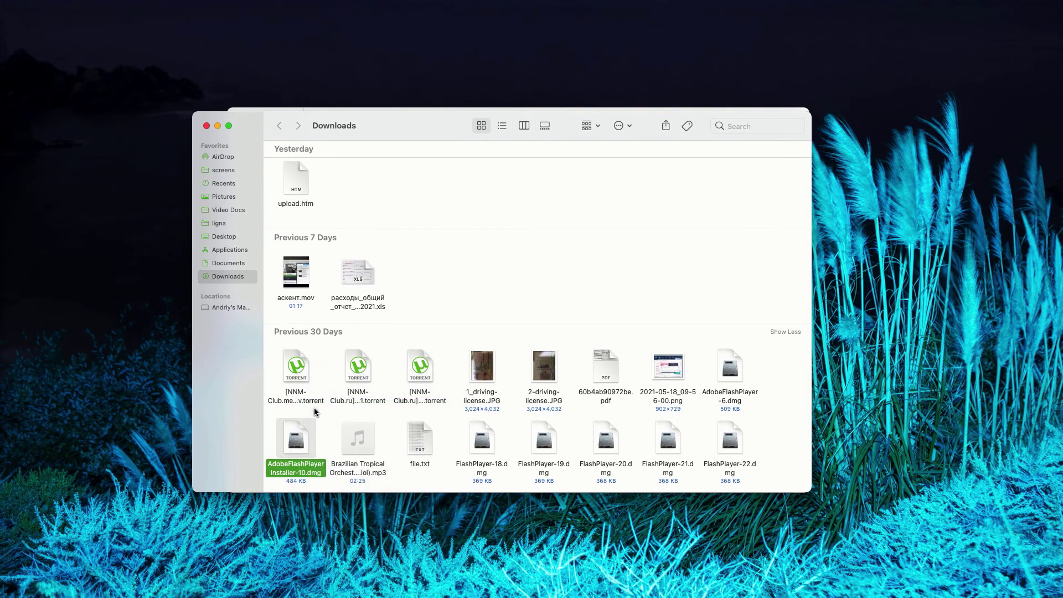
click(206, 126)
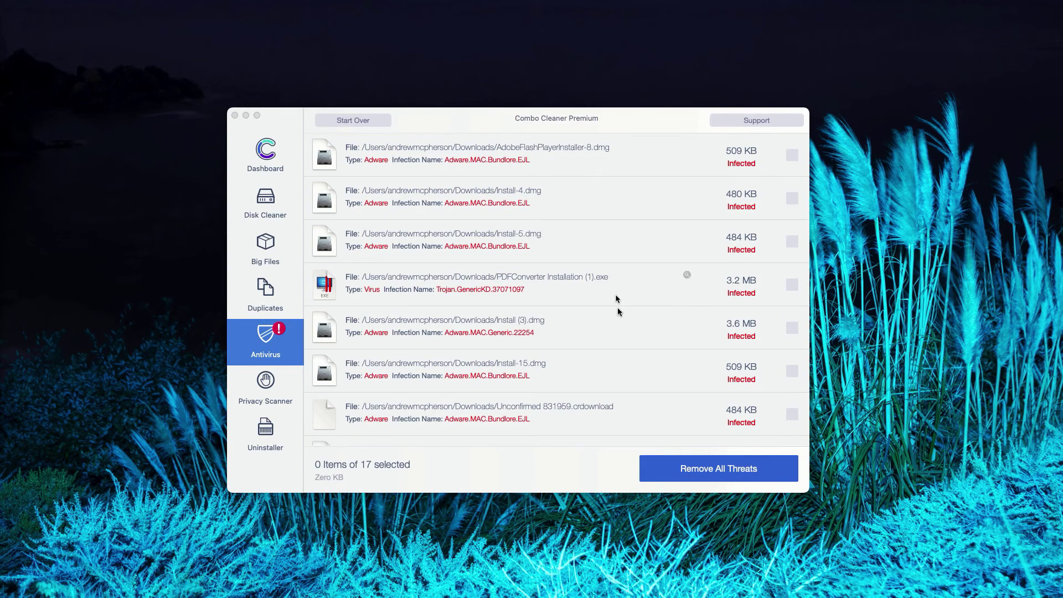
scroll(618, 312, down, 2)
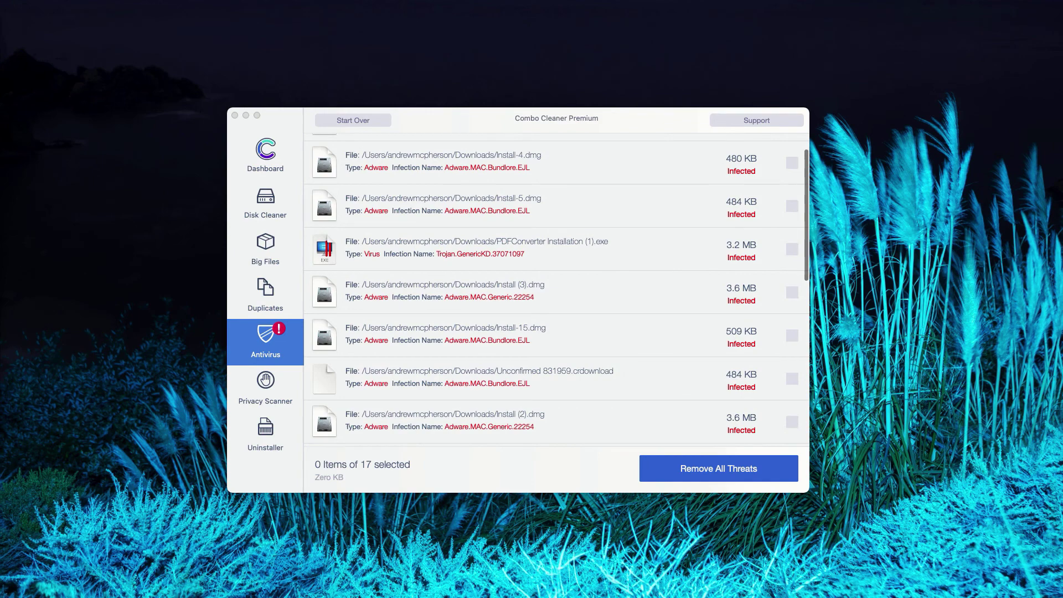
click(633, 157)
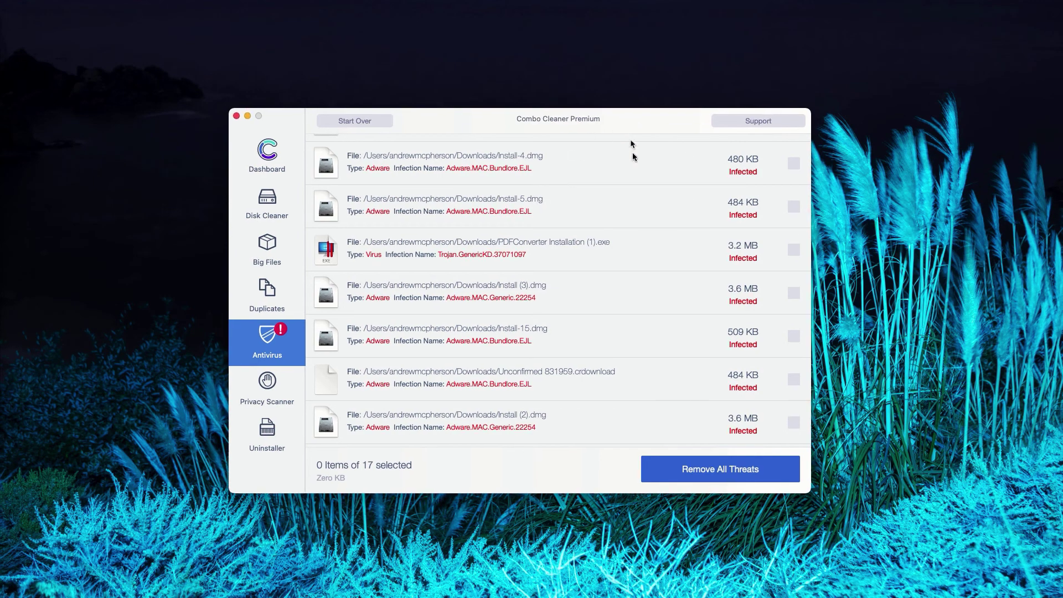
scroll(633, 183, up, 2)
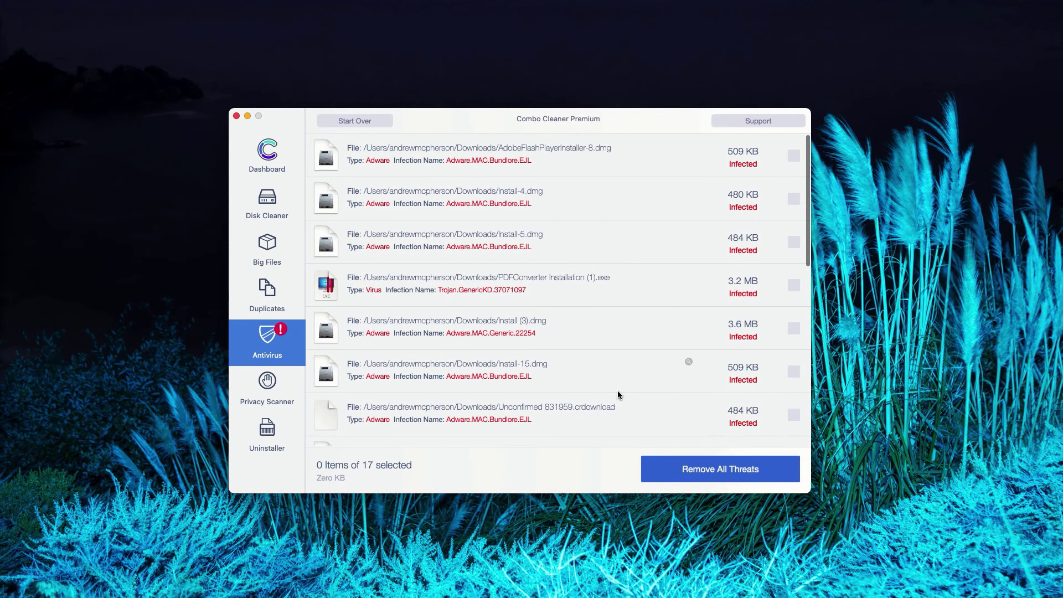